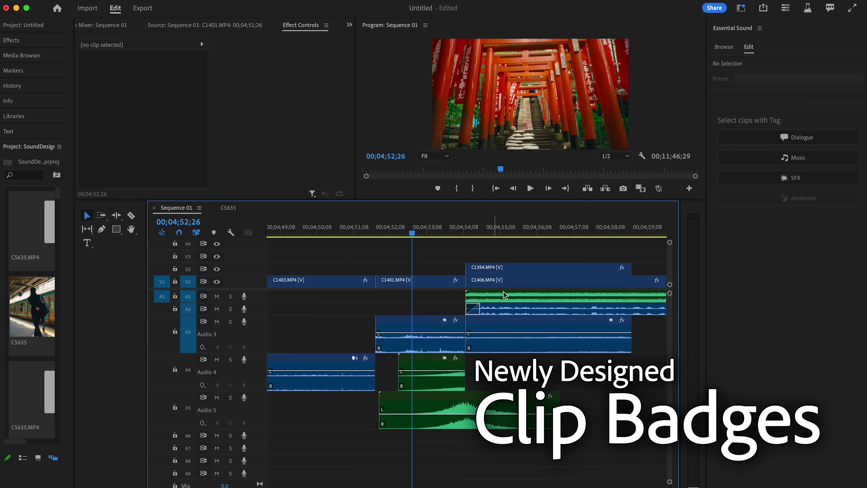
# - Select the whoosh SFX clip on Audio 5 to show it in Effect Controls and Essential Sound
pyautogui.click(498, 404)
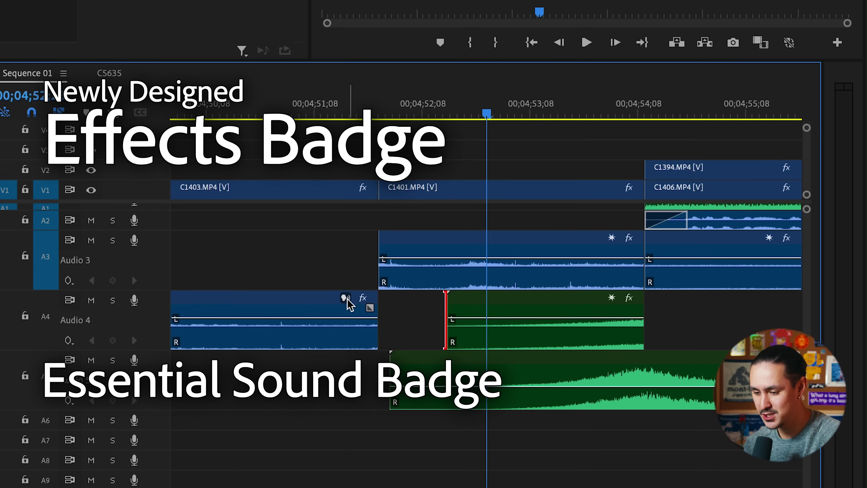
# - Clear the Audio 4 edit point, review the audio clip badges, and deselect the whoosh clip
pyautogui.click(697, 316)
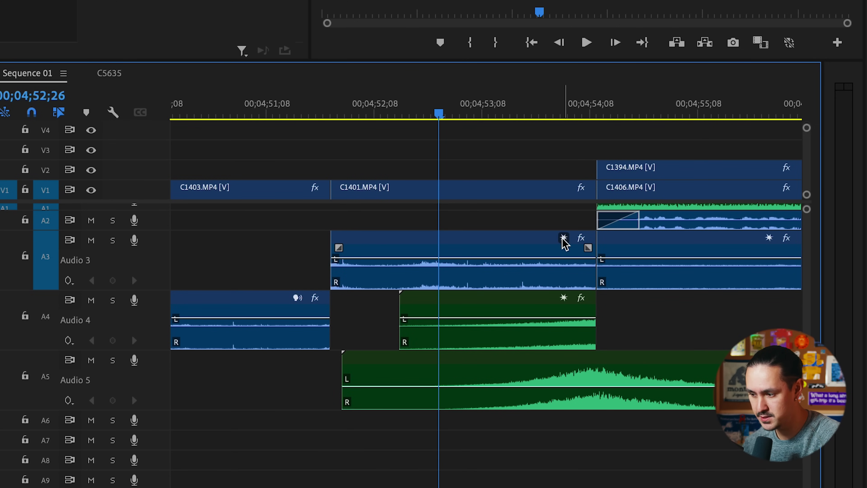
pyautogui.scroll(-5, 565, 243)
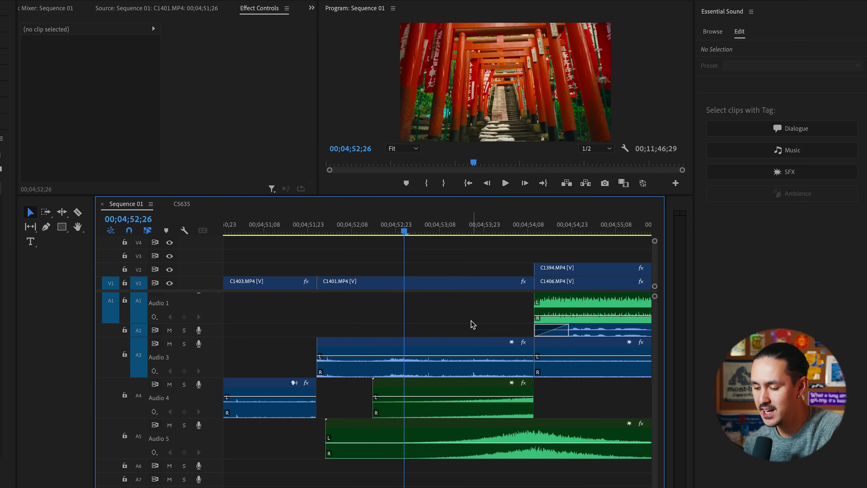
pyautogui.scroll(-2, 470, 323)
pyautogui.hscroll(2, 487, 325)
pyautogui.click(486, 326)
# - Show clip C1401's effect settings on Audio 3 and open the Effects panel with Shift+7
pyautogui.click(425, 338)
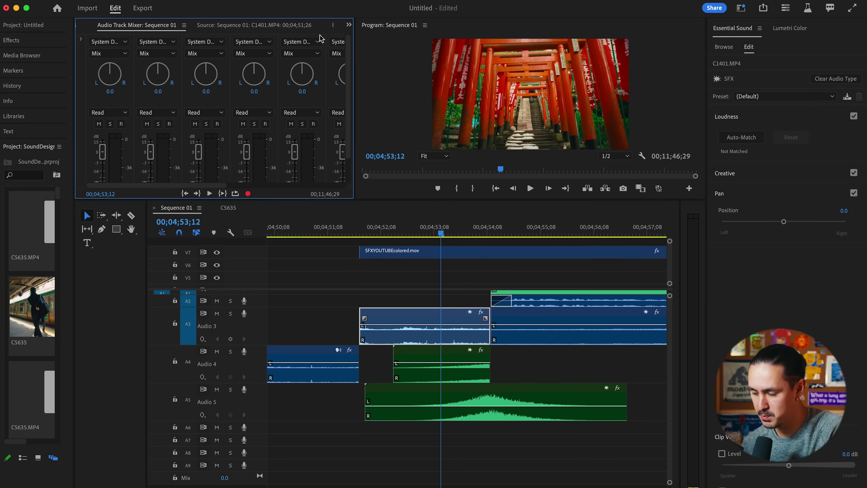
pyautogui.click(482, 313)
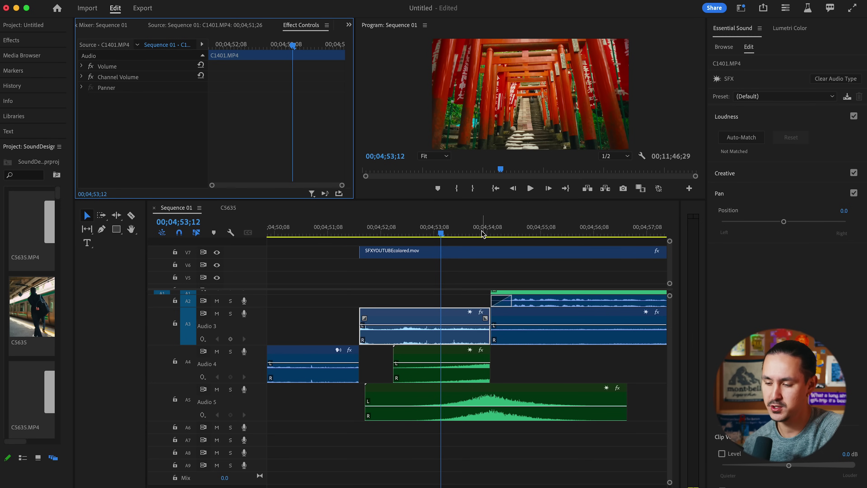
pyautogui.hotkey('shift', '7')
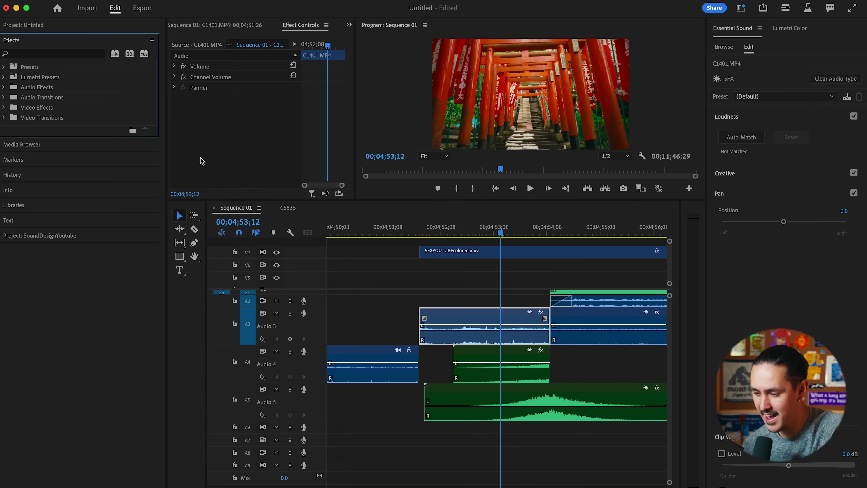
# - List clip C1401's applied effects and open the Add Effects library
pyautogui.click(88, 186)
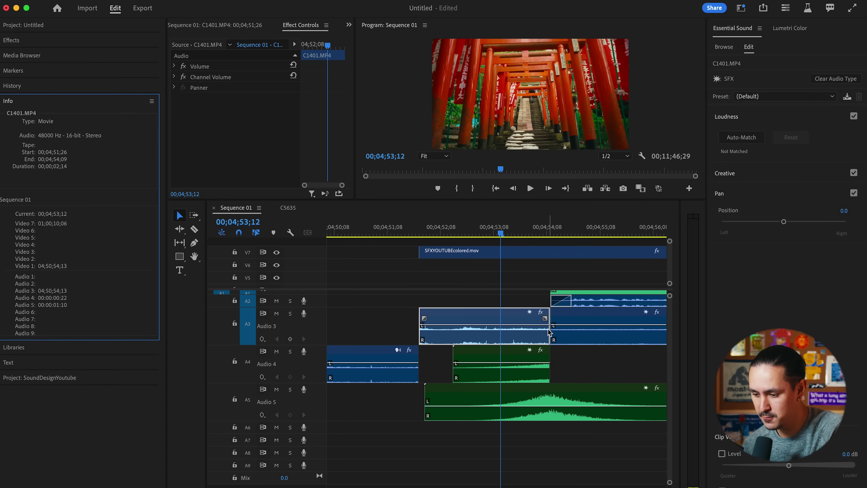
pyautogui.click(540, 312)
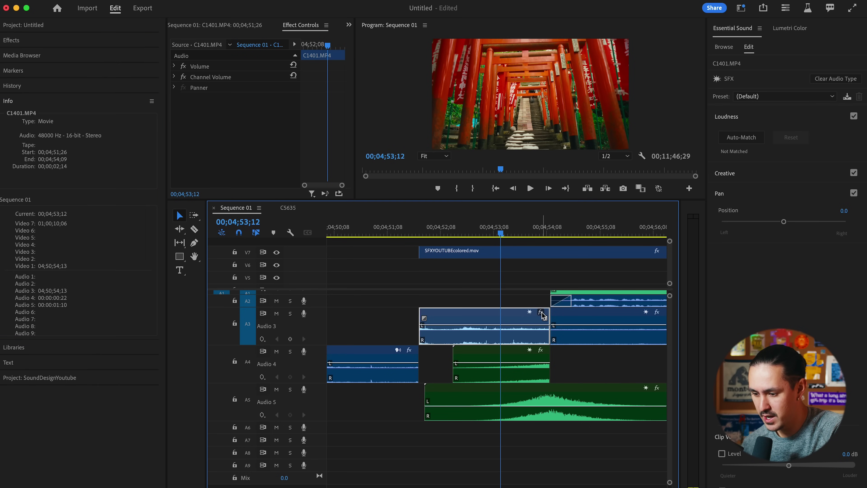
pyautogui.click(576, 381)
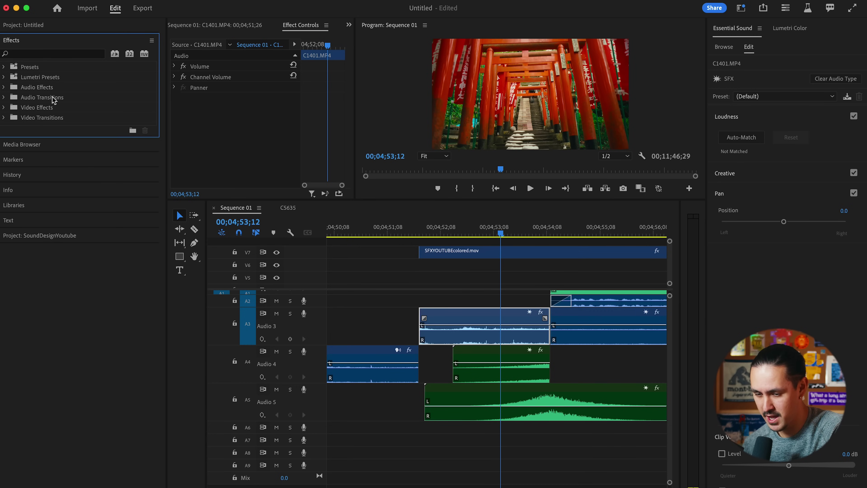
# - Browse the Presets and Audio Effects folders, then deselect and view C1401's SFX settings
pyautogui.click(4, 67)
pyautogui.click(5, 67)
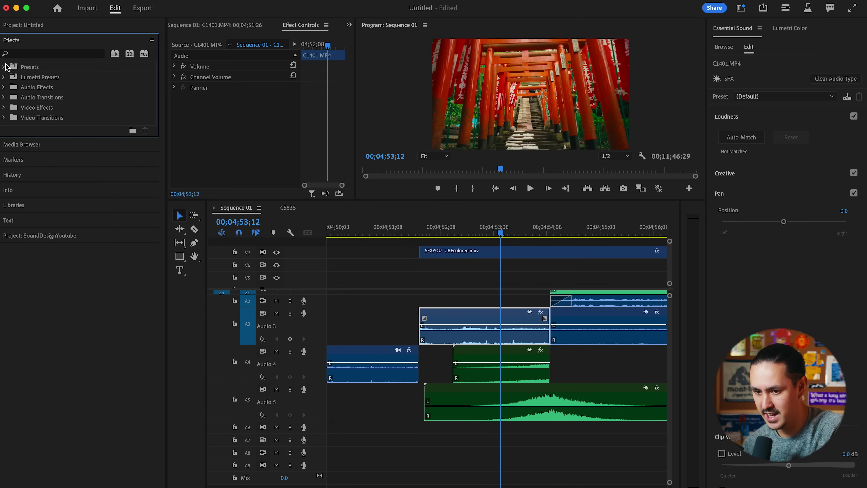
pyautogui.click(4, 87)
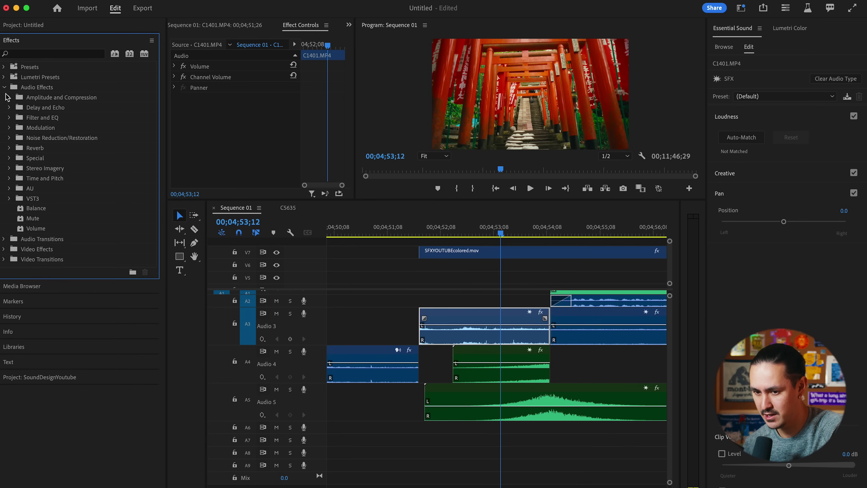
pyautogui.click(4, 87)
pyautogui.click(544, 301)
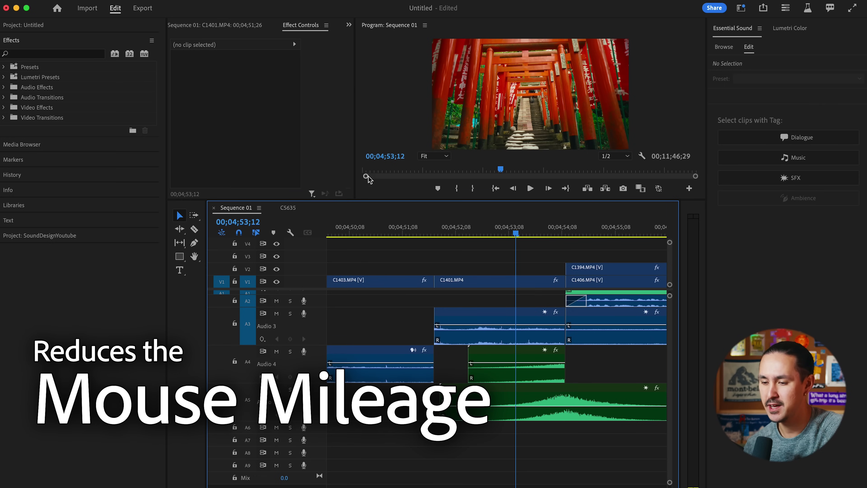
pyautogui.click(549, 313)
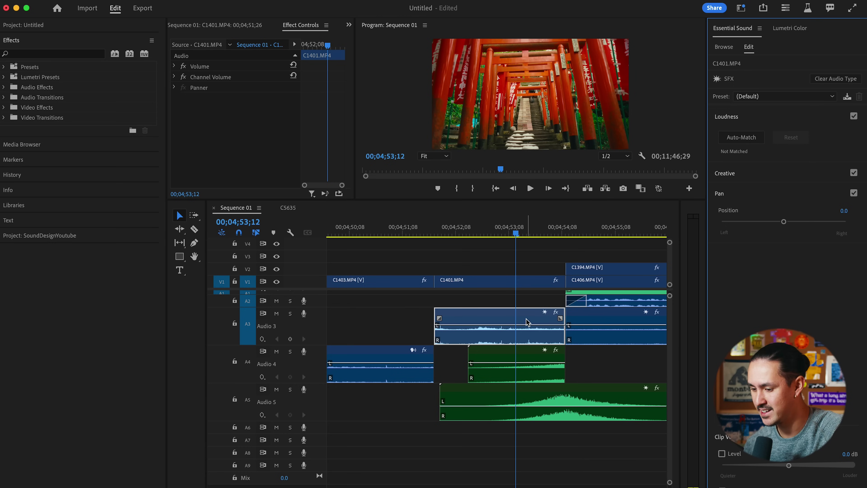
# - Show the Audio 1 music clip's Music settings, keeping the Default preset
pyautogui.hscroll(3, 517, 300)
pyautogui.hscroll(-2, 454, 305)
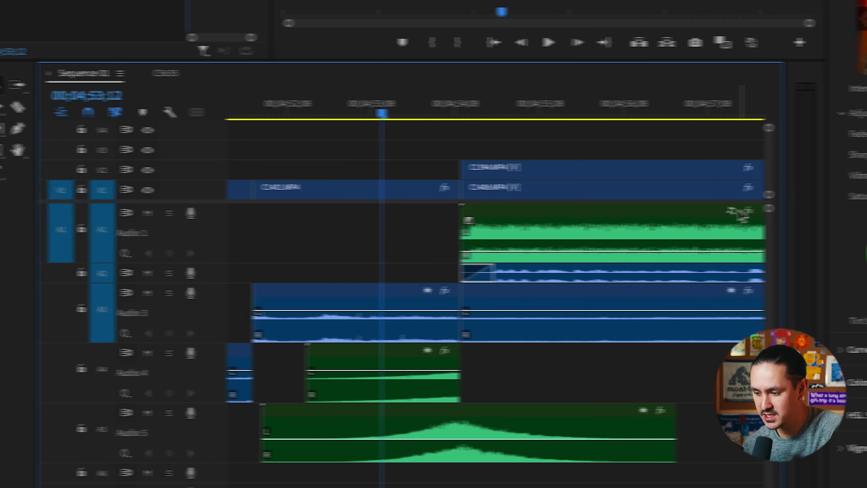
pyautogui.click(532, 215)
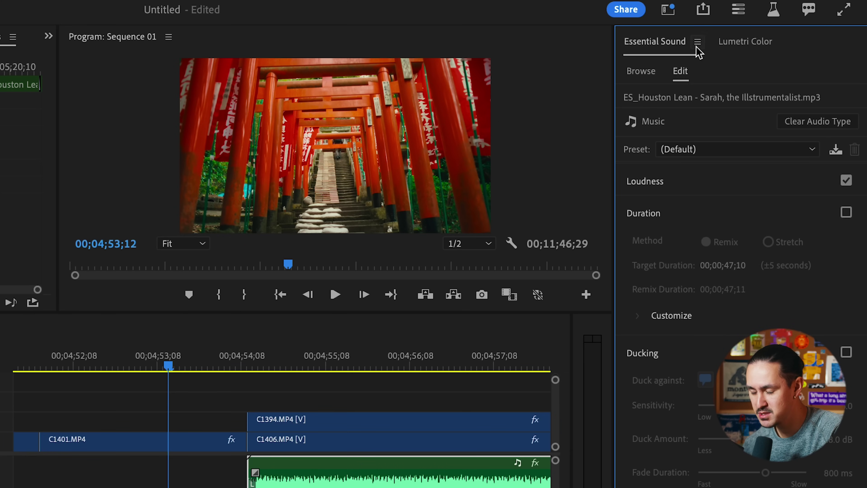
pyautogui.click(733, 149)
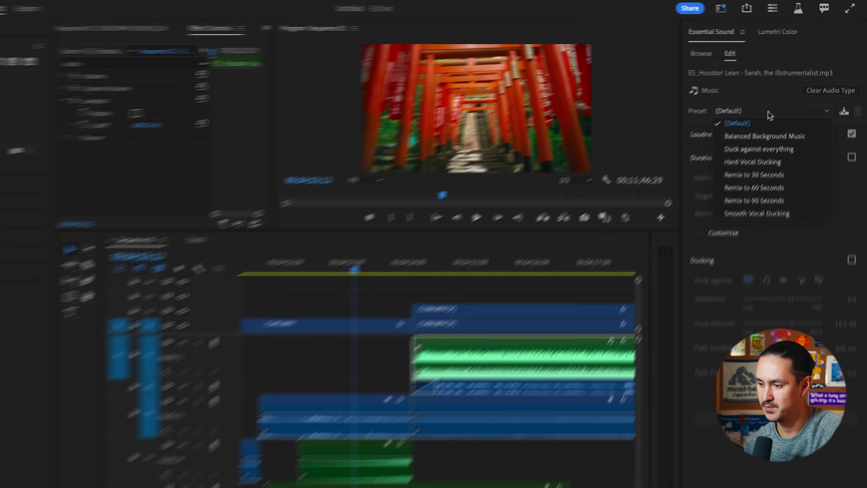
pyautogui.click(759, 123)
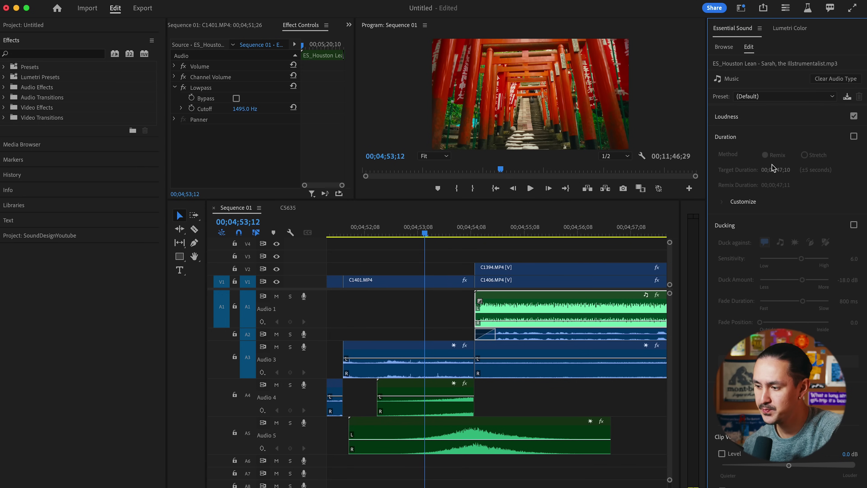
# - Deselect the music clip and view clip C1403's Dialogue settings, then deselect it
pyautogui.click(593, 255)
pyautogui.scroll(2, 590, 273)
pyautogui.click(369, 379)
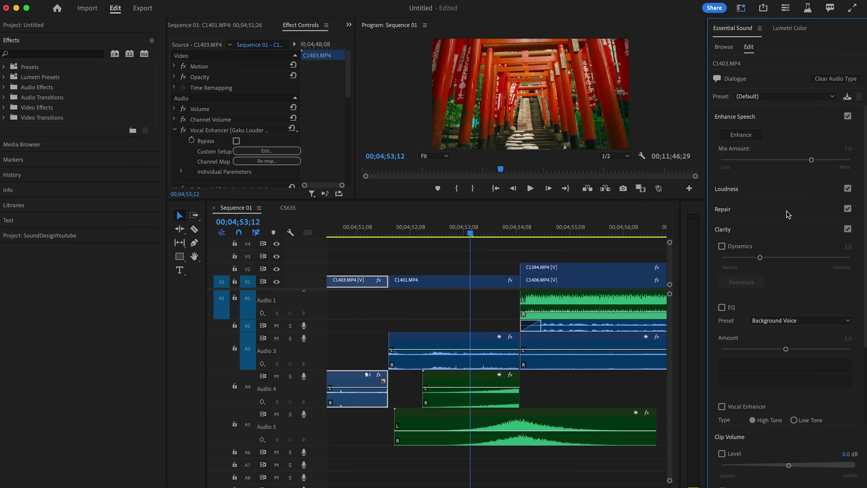
pyautogui.click(458, 300)
pyautogui.scroll(-1, 460, 300)
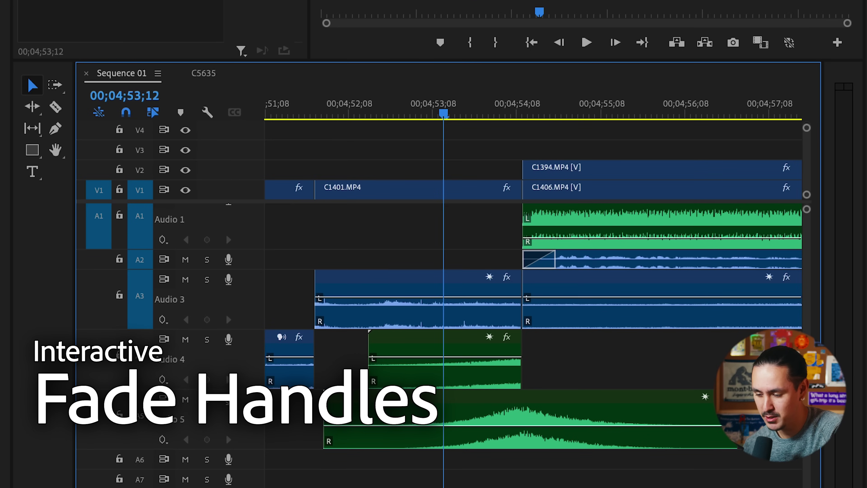
# - Add a fade-in of about a second to the Audio 1 music clip, then shorten it
pyautogui.hscroll(3, 493, 243)
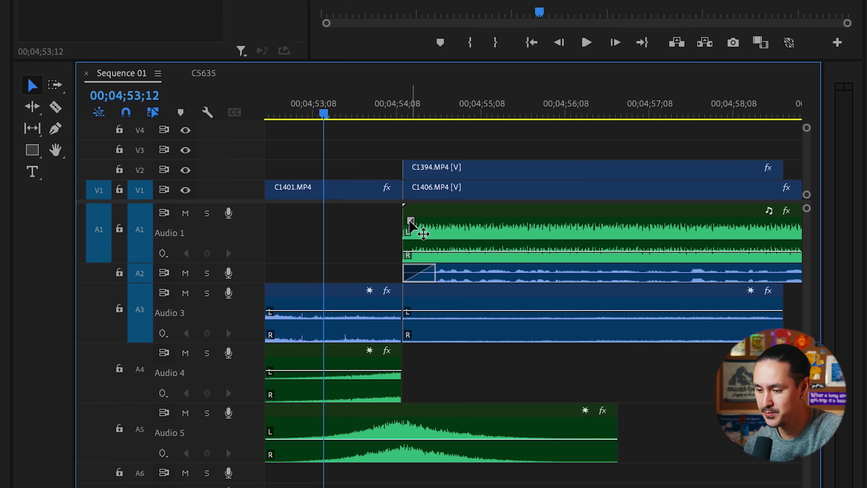
pyautogui.moveTo(409, 223); pyautogui.dragTo(504, 246)
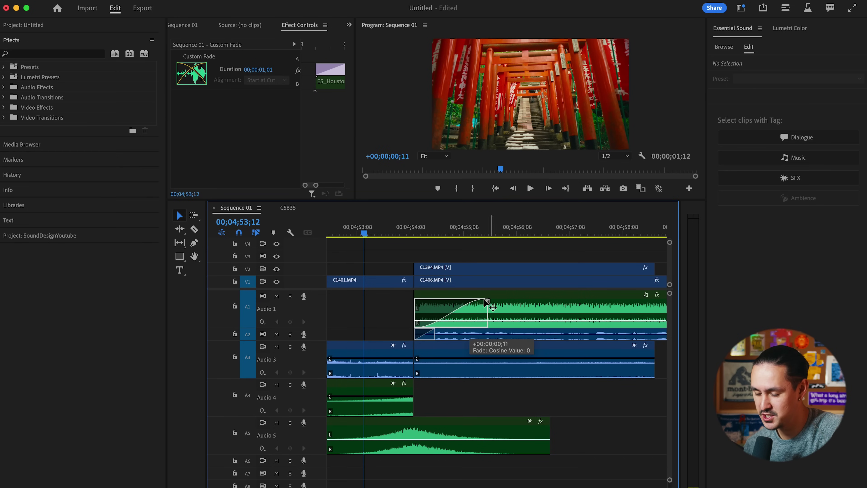
pyautogui.moveTo(493, 307); pyautogui.dragTo(437, 312)
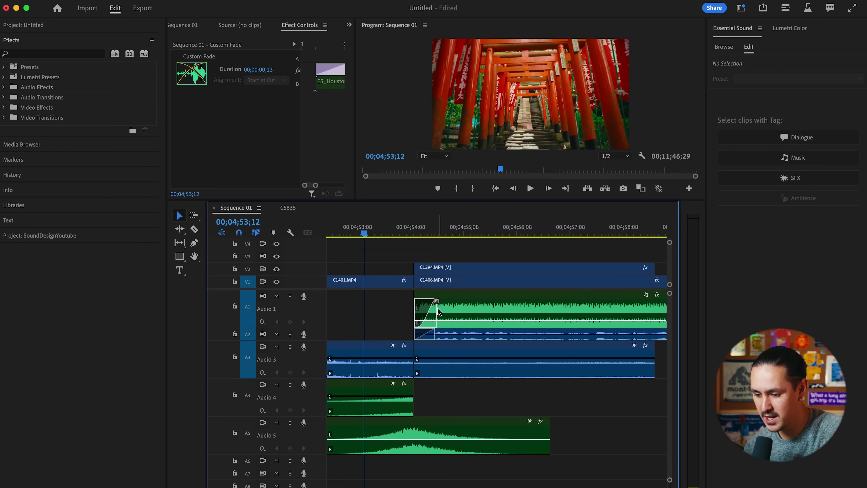
# - Add a fade to the end of the Audio 3 clip, then undo it
pyautogui.moveTo(408, 351); pyautogui.dragTo(443, 367)
pyautogui.hscroll(3, 427, 349)
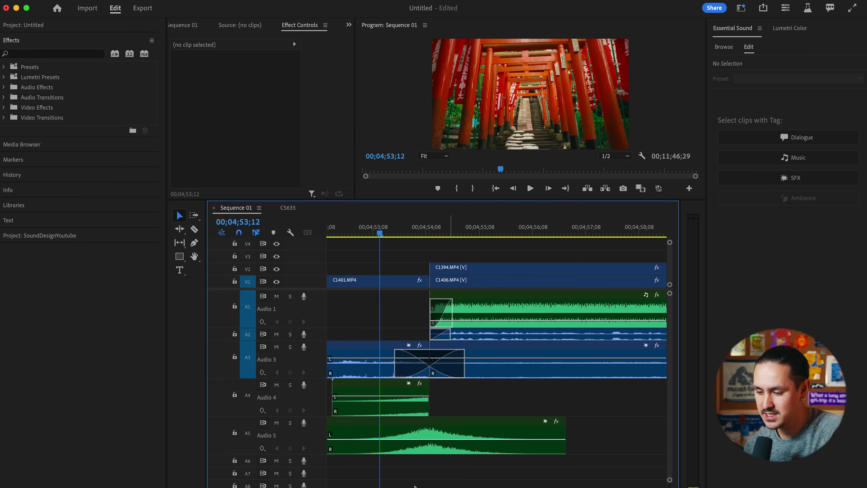
pyautogui.moveTo(443, 303)
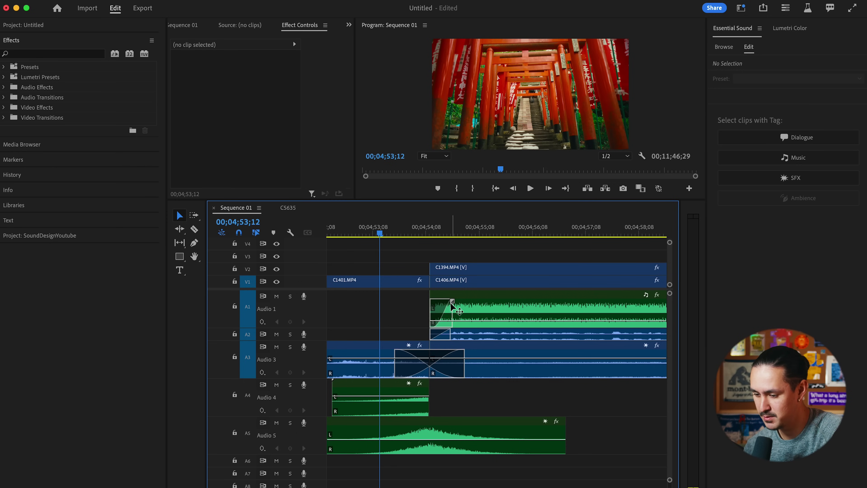
pyautogui.press('super+z')
pyautogui.press('super+z')
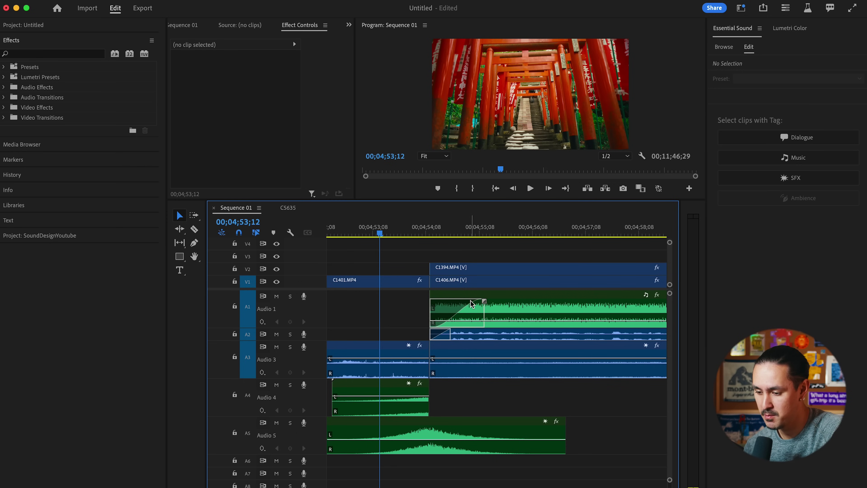
pyautogui.press('super+z')
# - Fade in the Audio 1 music clip, make Audio 1 taller, and expand Audio 2
pyautogui.moveTo(435, 301); pyautogui.dragTo(464, 324)
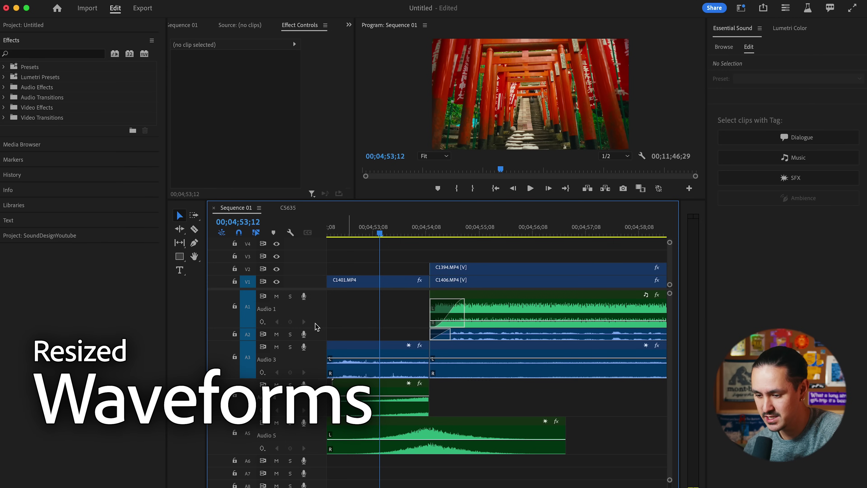
pyautogui.moveTo(316, 327); pyautogui.dragTo(319, 363)
pyautogui.doubleClick(317, 341)
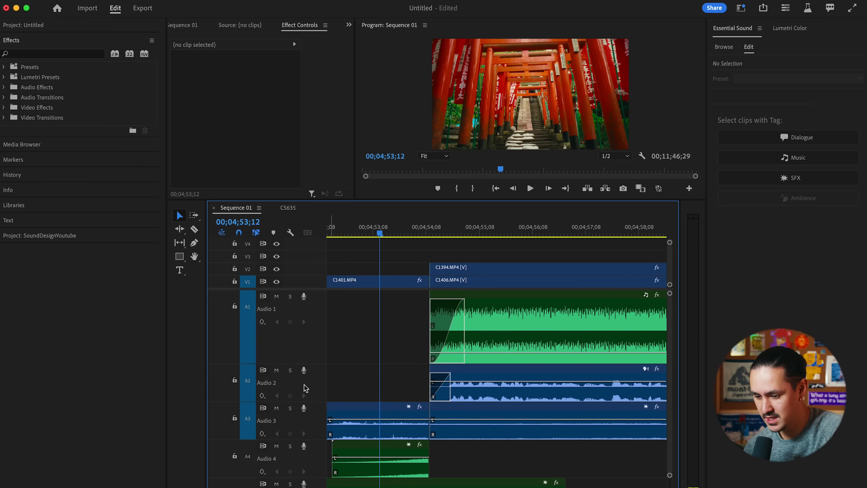
# - Readjust the Audio 1 track height and scrub the playhead around 00;04;54;06
pyautogui.moveTo(319, 364); pyautogui.dragTo(320, 303)
pyautogui.hscroll(1, 500, 309)
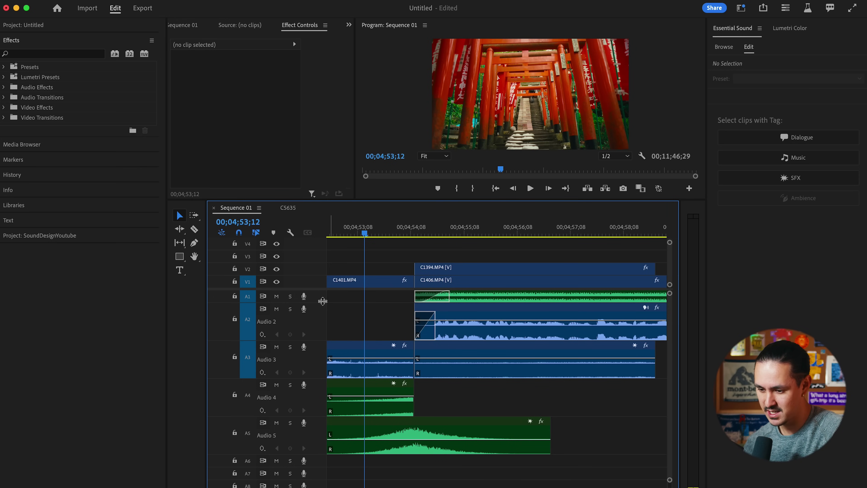
pyautogui.moveTo(321, 301); pyautogui.dragTo(321, 326)
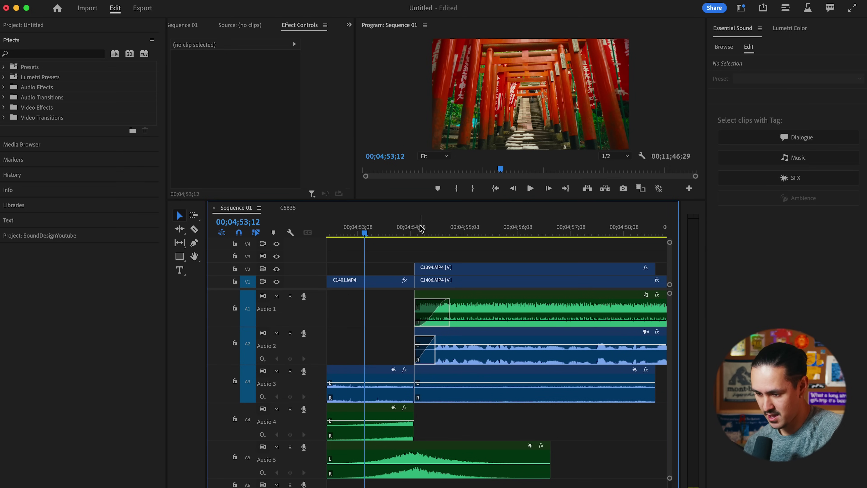
pyautogui.moveTo(421, 228); pyautogui.dragTo(408, 228)
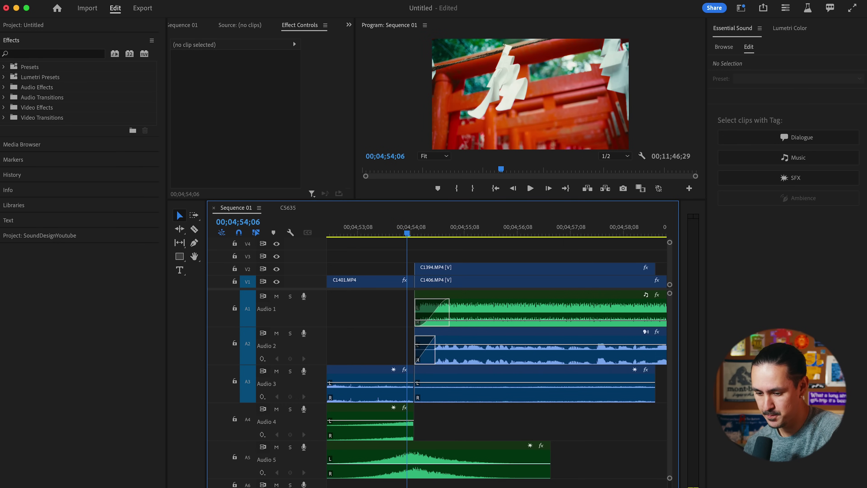